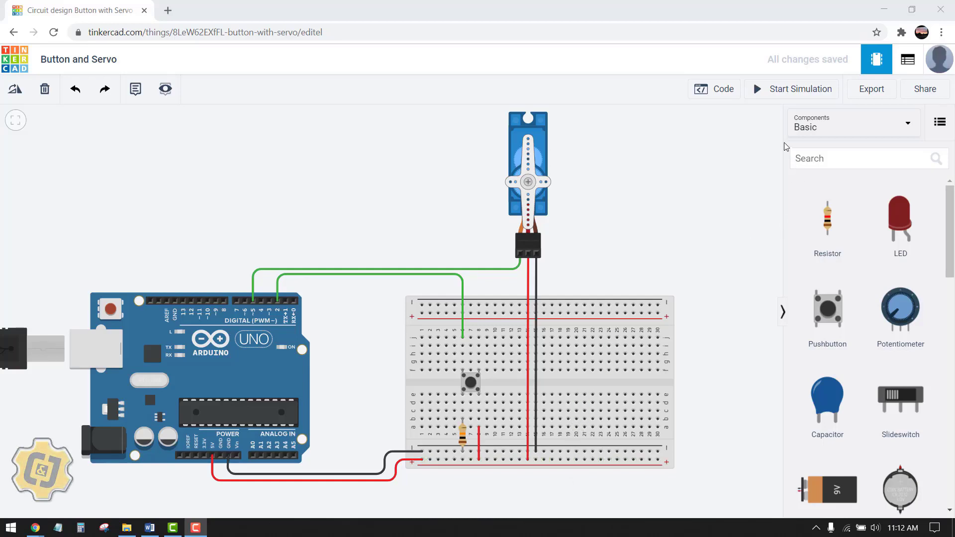
Run the existing Button and Servo simulation, actuate the breadboard pushbutton to watch the servo, and stop the simulation.
left_click(771, 89)
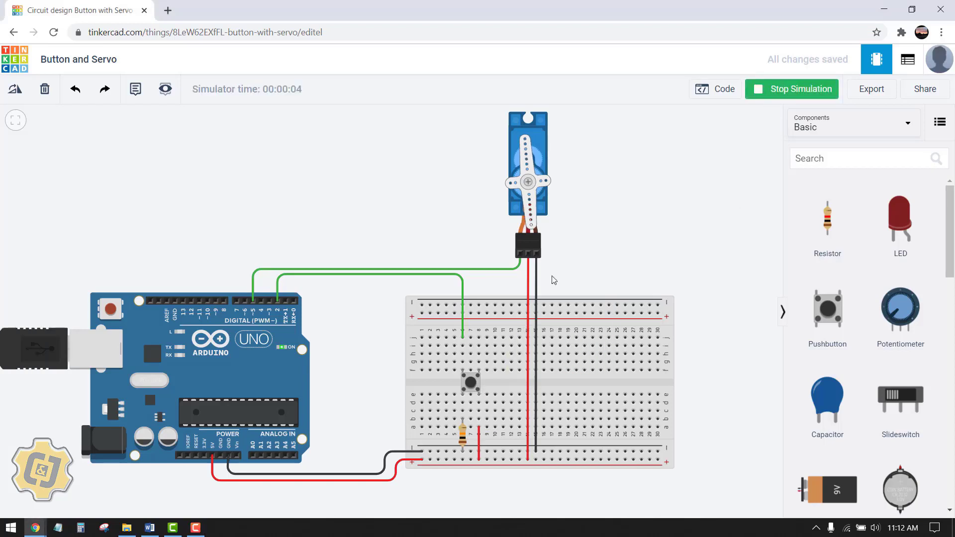
left_click(470, 385)
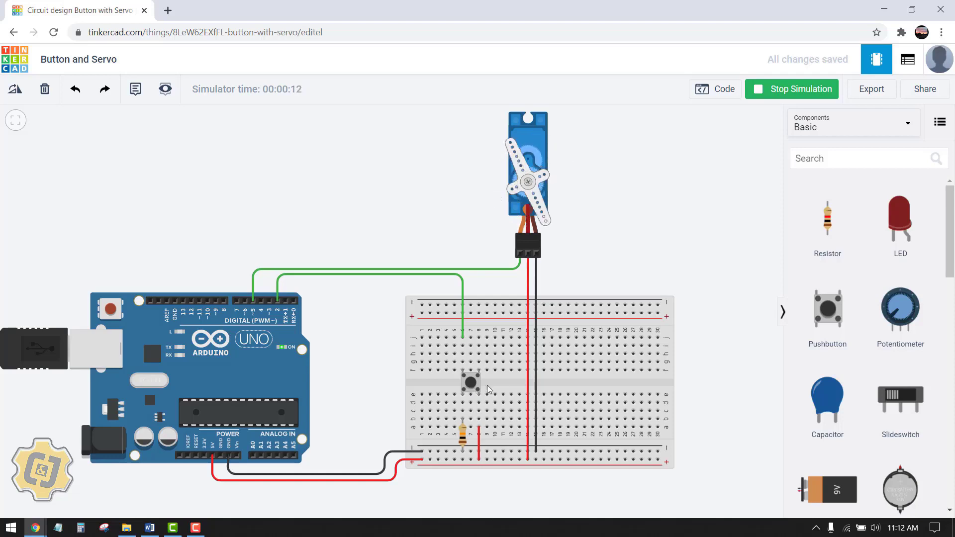
left_click(806, 98)
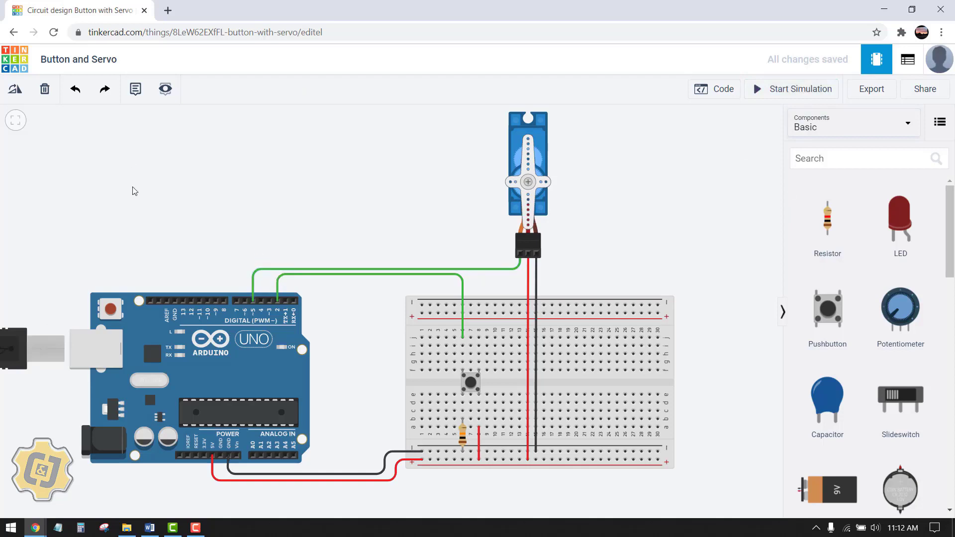
Create a new circuit from the Circuits dashboard and name it "Button and Servo".
left_click(25, 68)
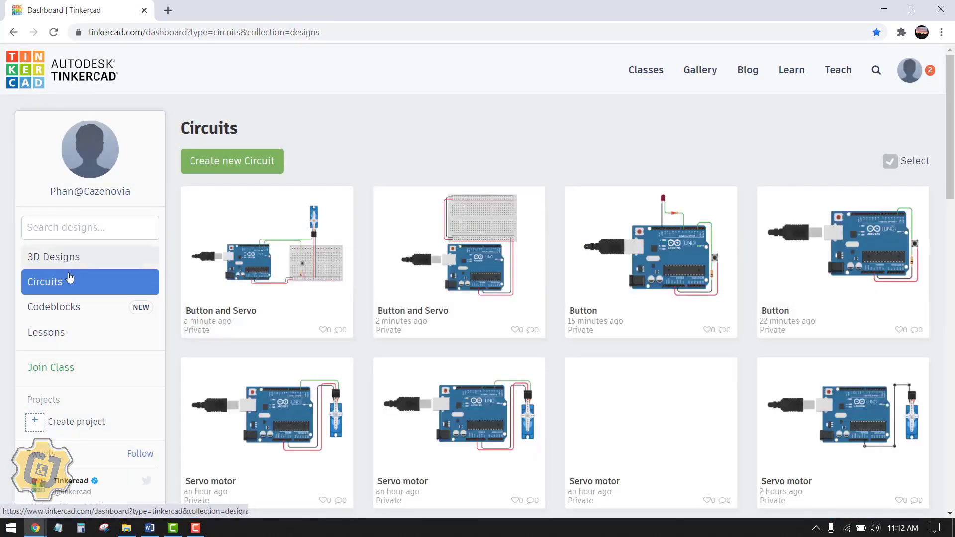
left_click(219, 161)
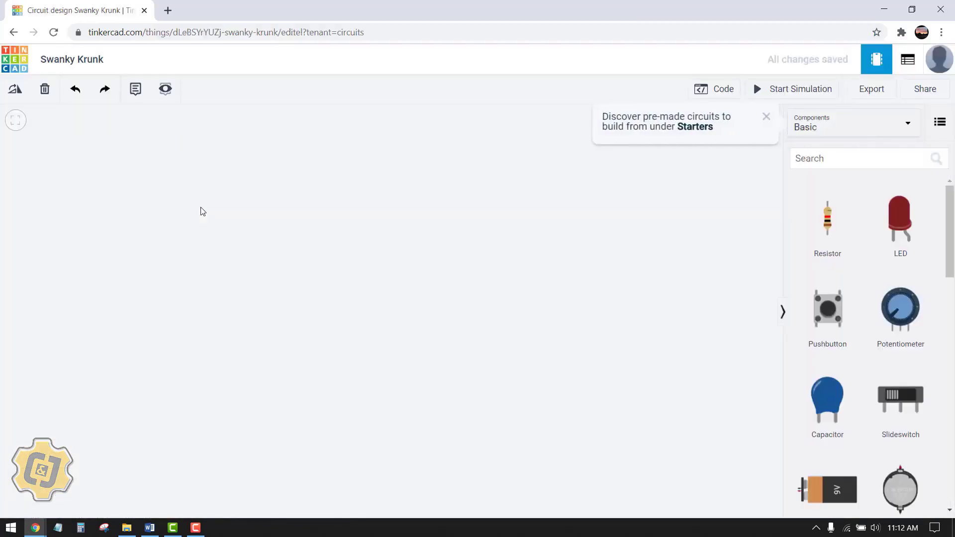
left_click(74, 60)
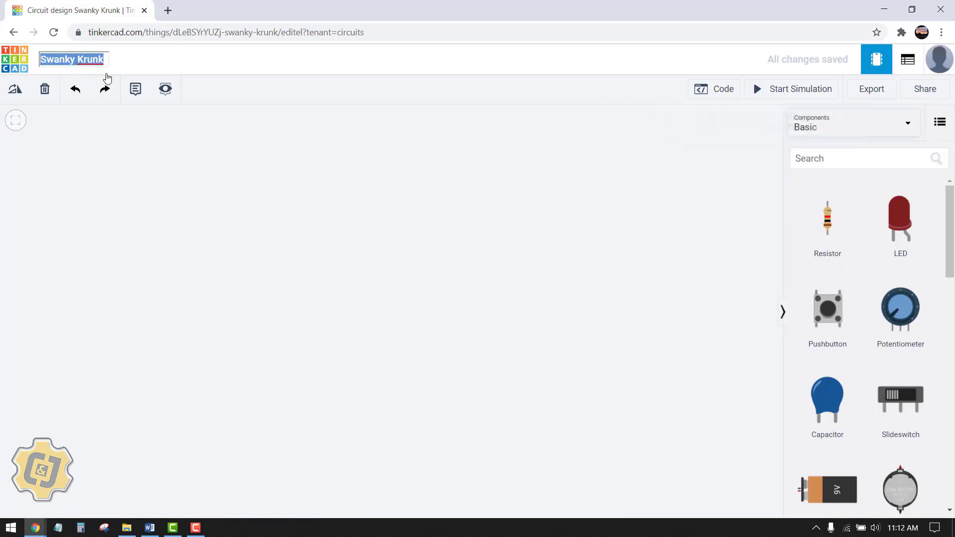
type("But")
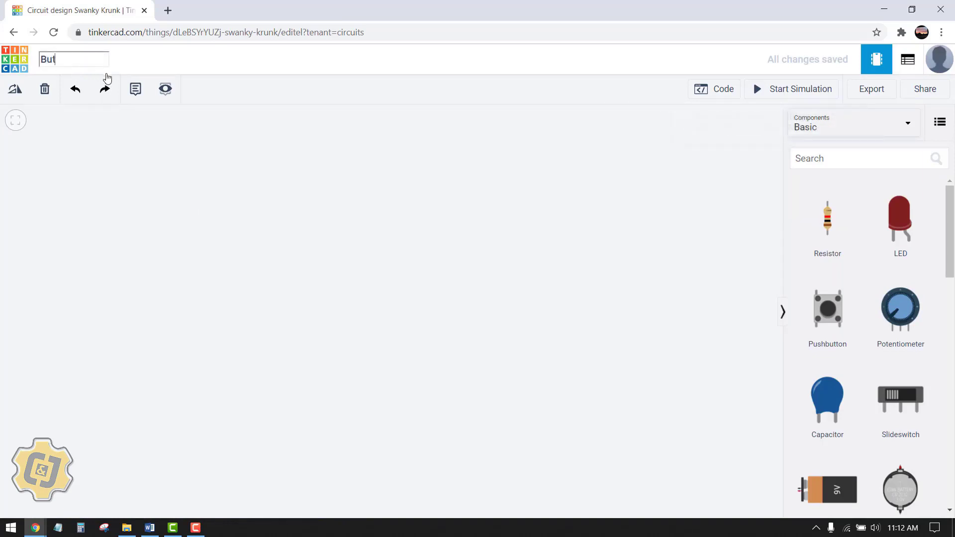
type("ton and Servo")
left_click(132, 134)
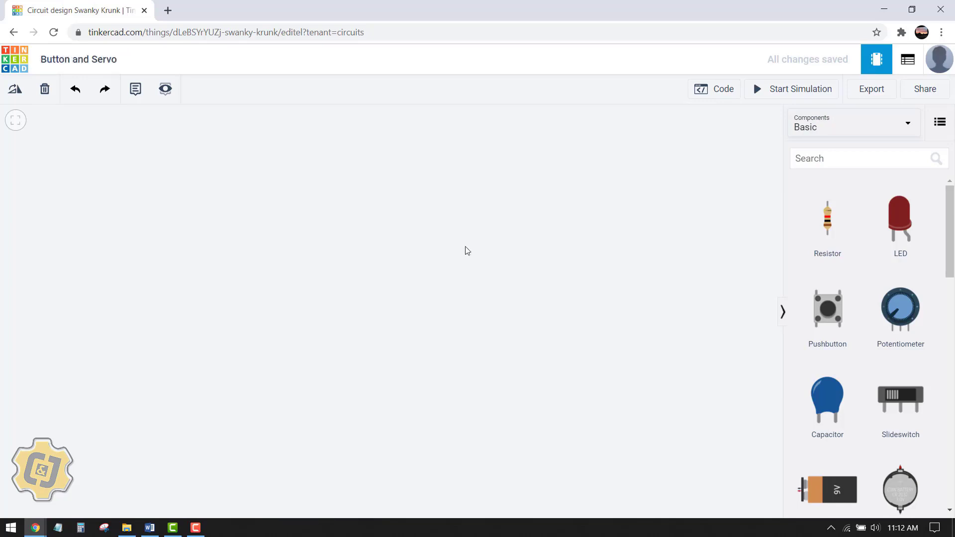
Place the Button circuit from the Arduino starters on the workplane, and switch the component library back to Basic components.
left_click(873, 126)
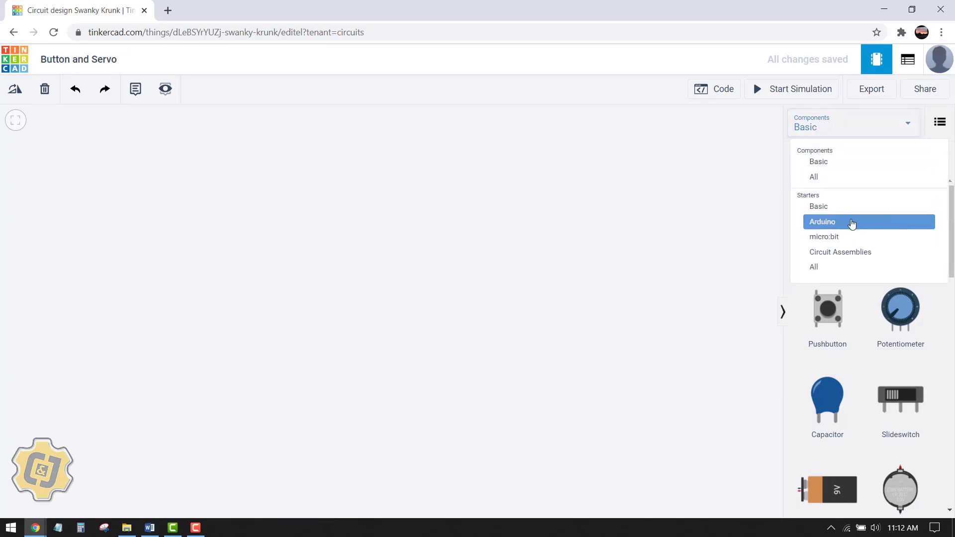
left_click(852, 223)
scroll(952, 251, "down", 2)
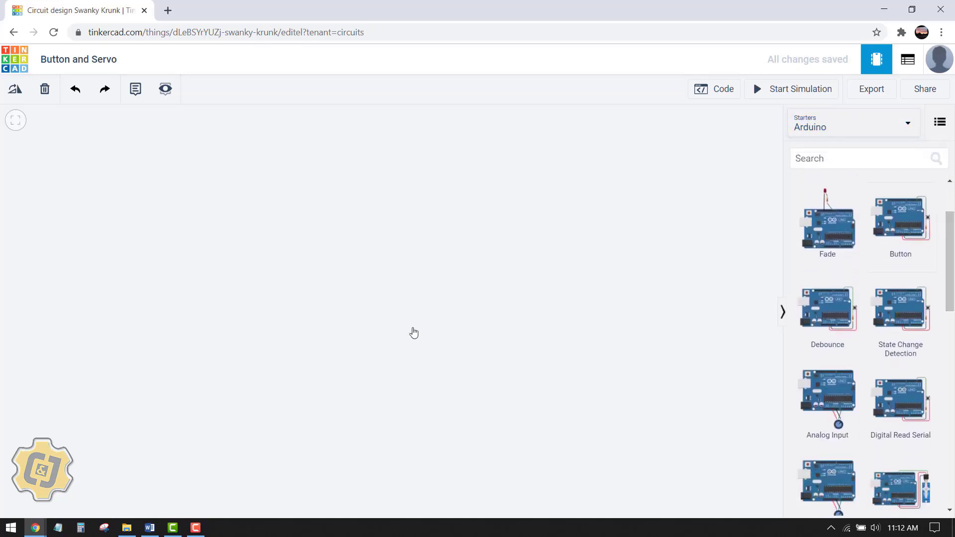
left_click_drag(350, 326, 274, 312)
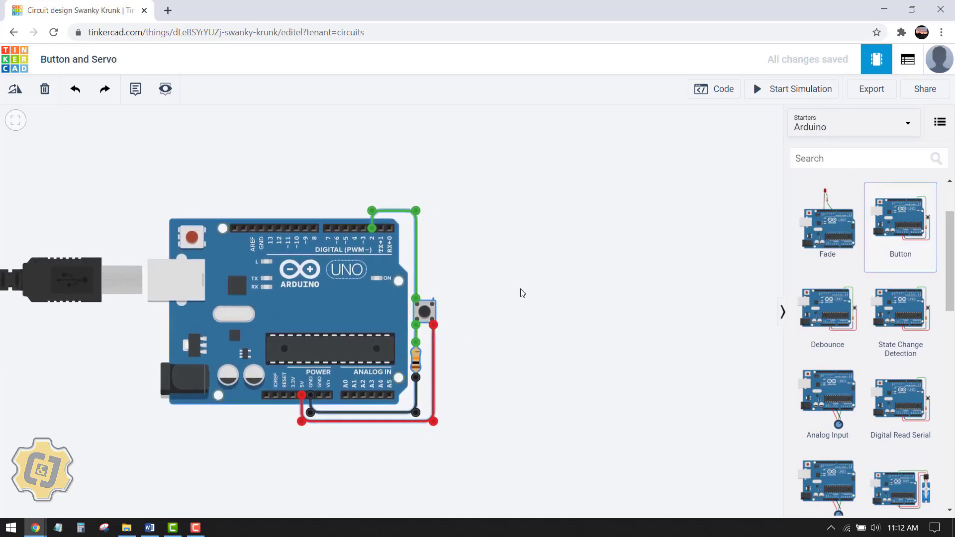
left_click(511, 314)
left_click_drag(496, 283, 489, 289)
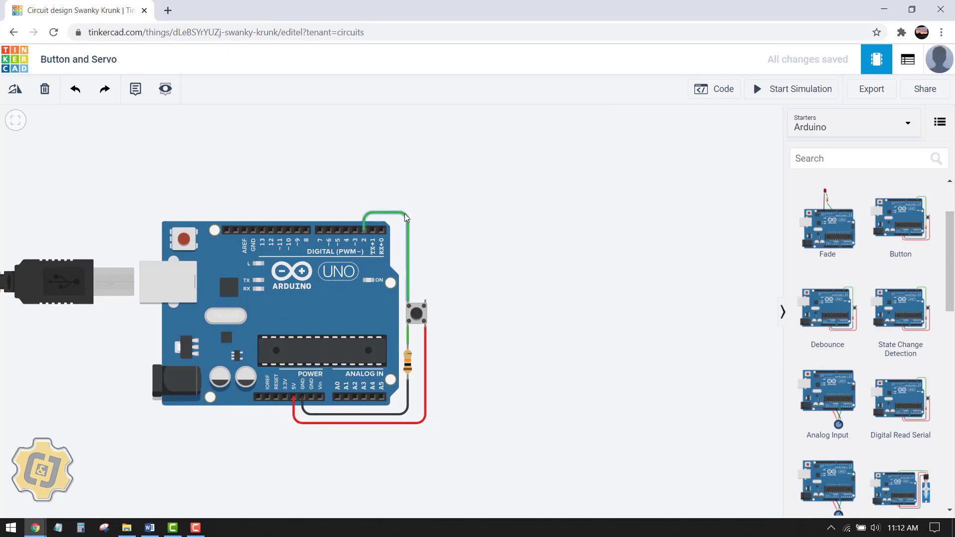
left_click_drag(482, 335, 437, 330)
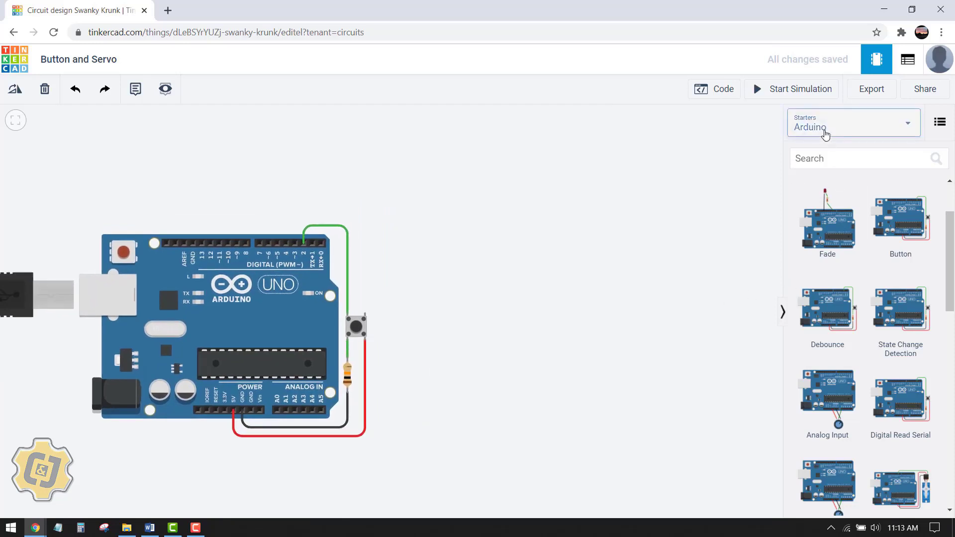
left_click(824, 131)
left_click(829, 158)
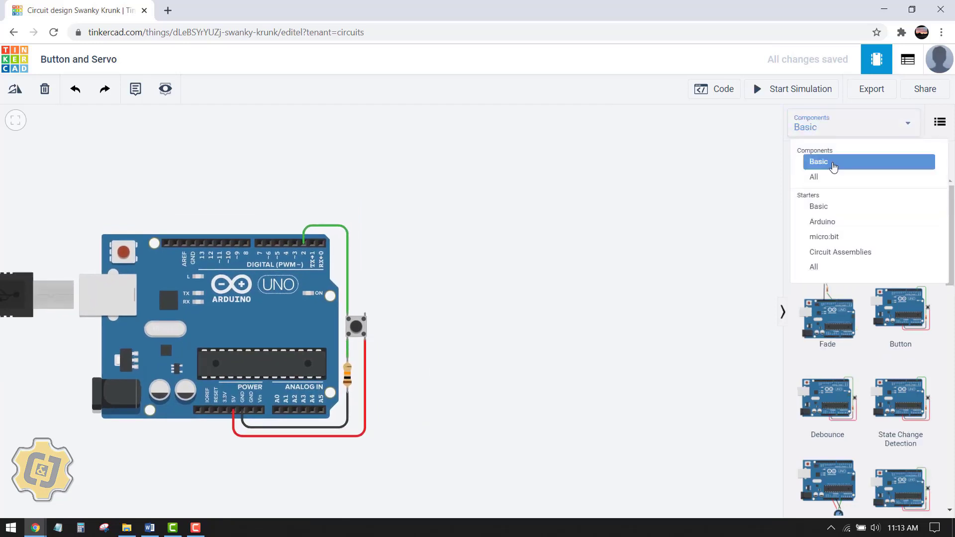
left_click_drag(950, 204, 950, 346)
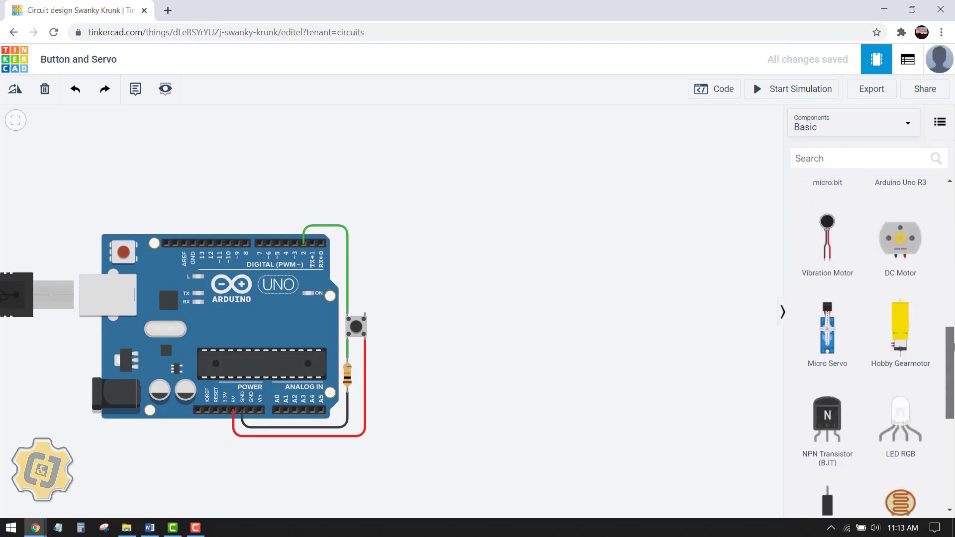
left_click_drag(831, 338, 482, 326)
left_click_drag(490, 207, 572, 196)
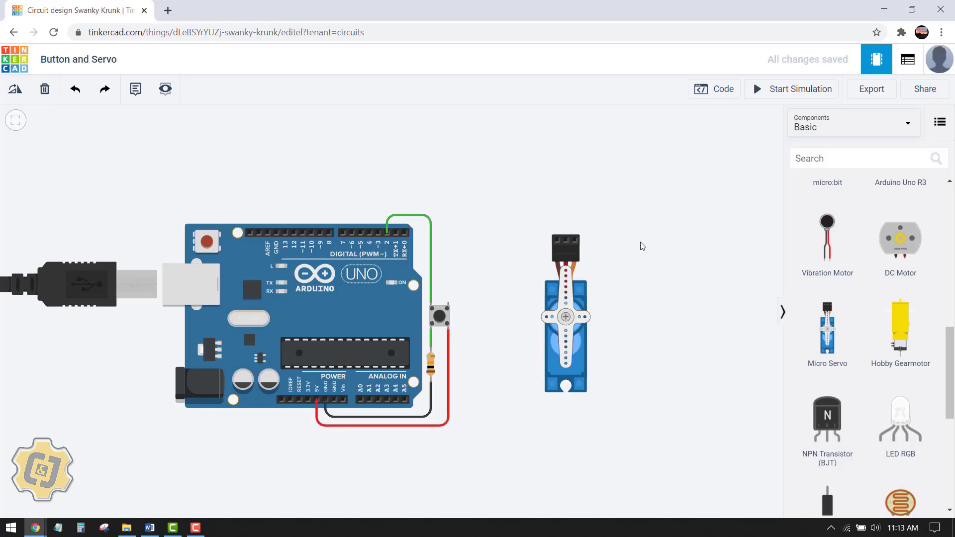
left_click_drag(647, 258, 616, 266)
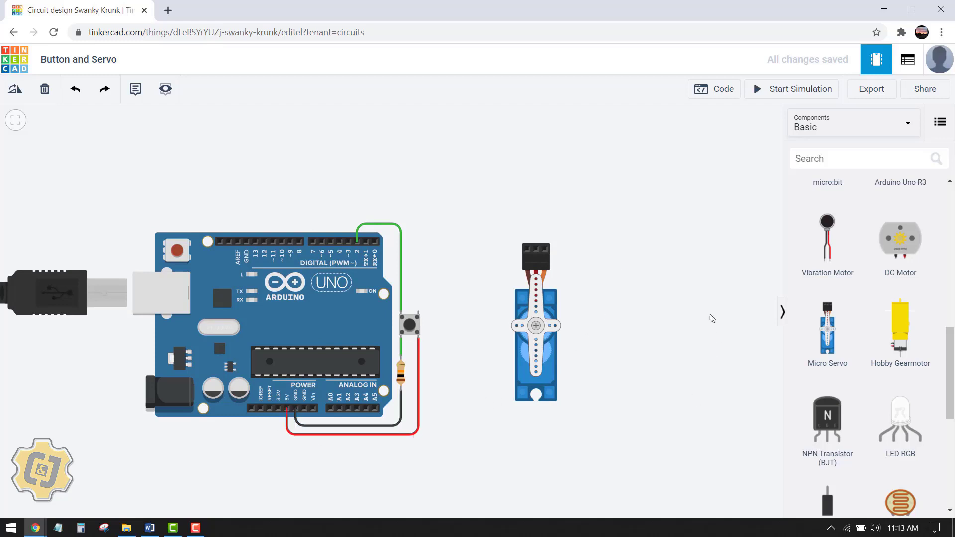
left_click(543, 312)
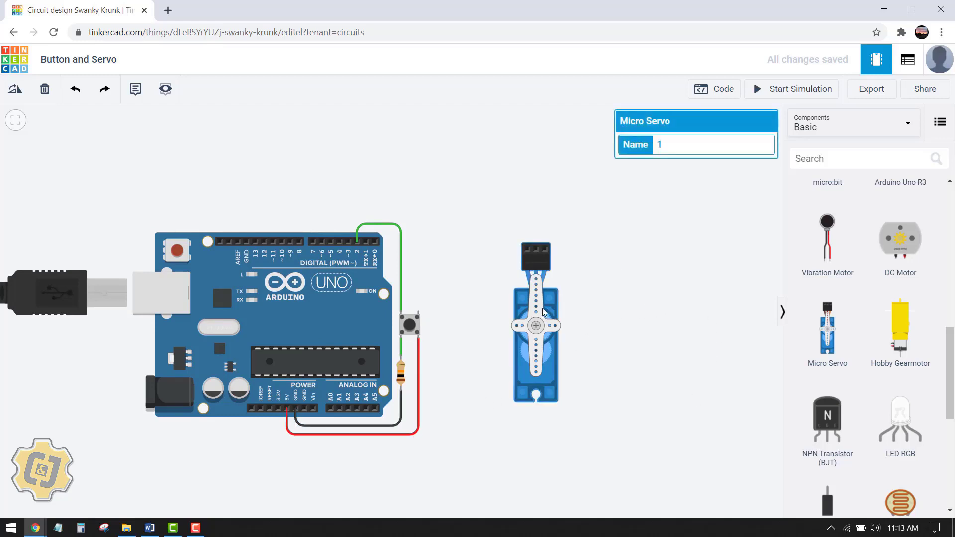
key("Delete")
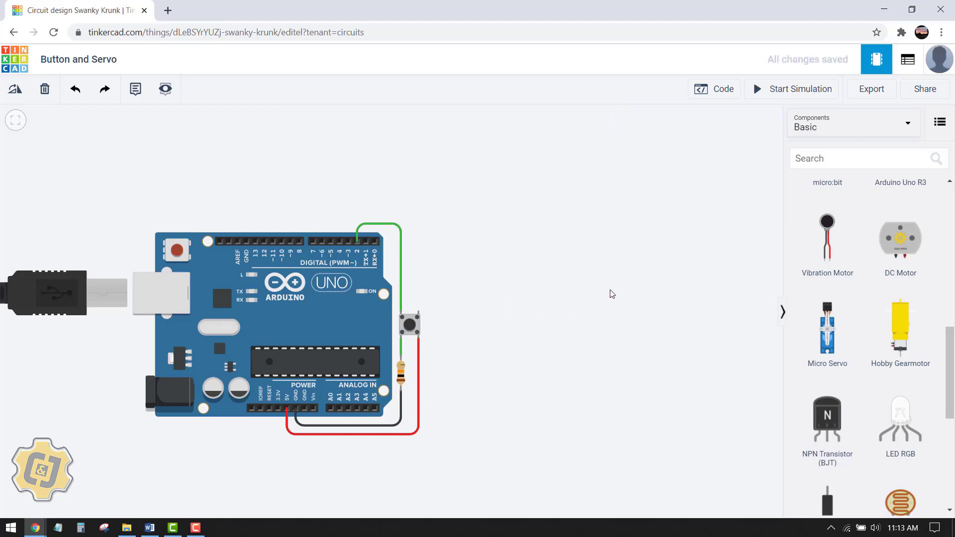
Place a Breadboard Small on the workplane beside the Arduino circuit, to the right of its pushbutton.
left_click_drag(611, 294, 525, 297)
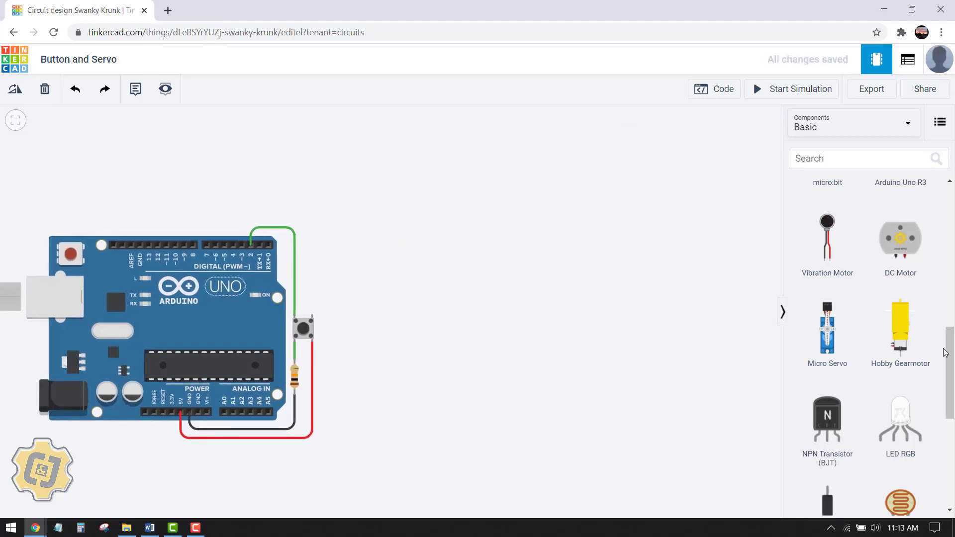
left_click_drag(951, 357, 951, 289)
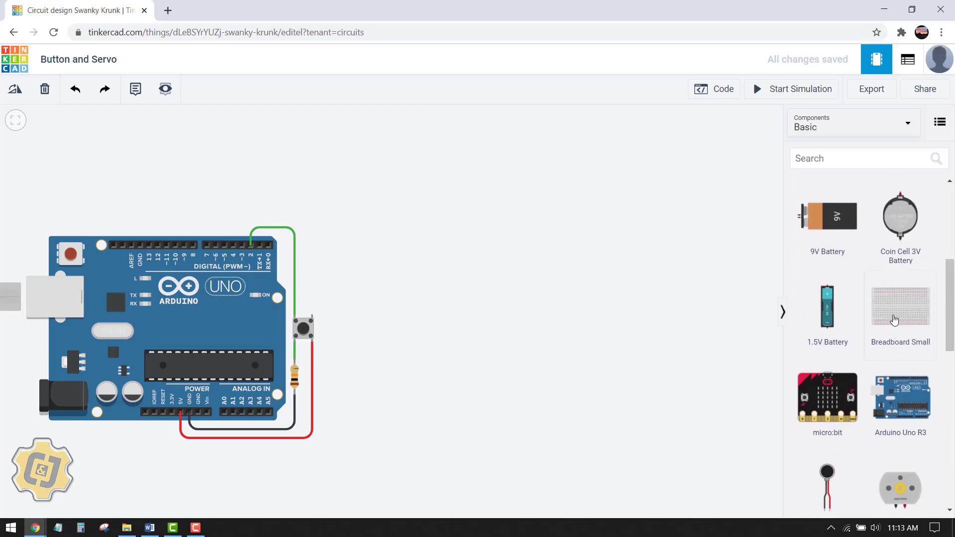
left_click_drag(894, 312, 486, 330)
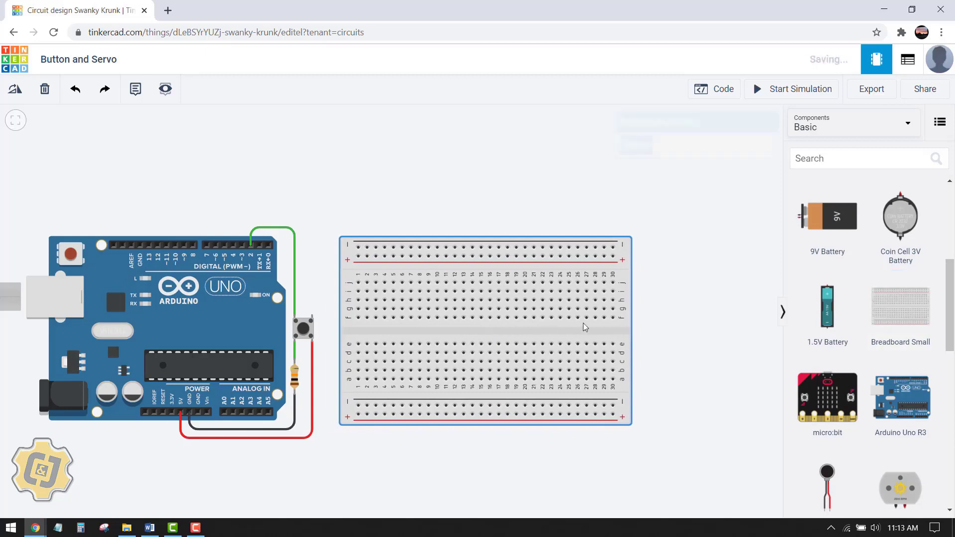
left_click_drag(643, 292, 722, 249)
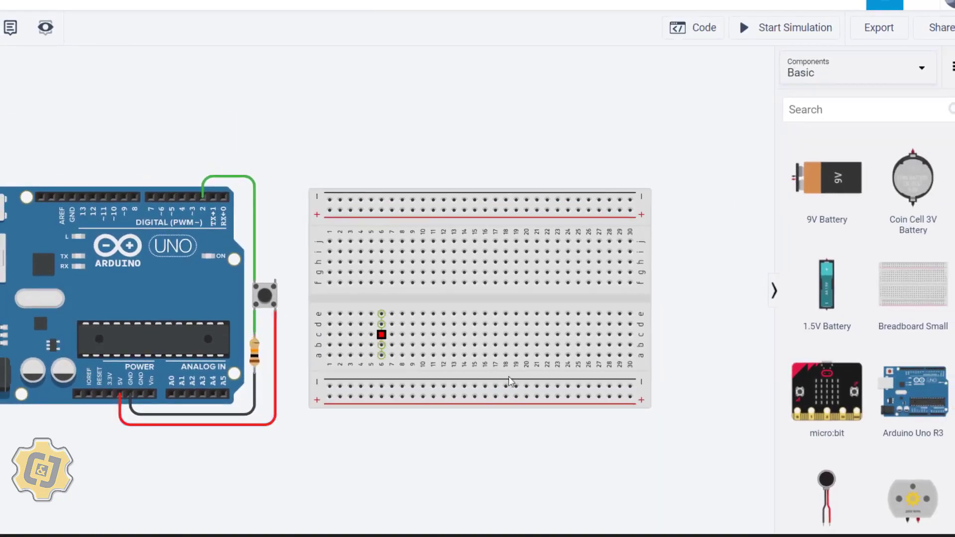
Place a pushbutton across the breadboard's centre gap, with its legs in columns 3 and 5 of rows e and f.
scroll(876, 309, "up", 5)
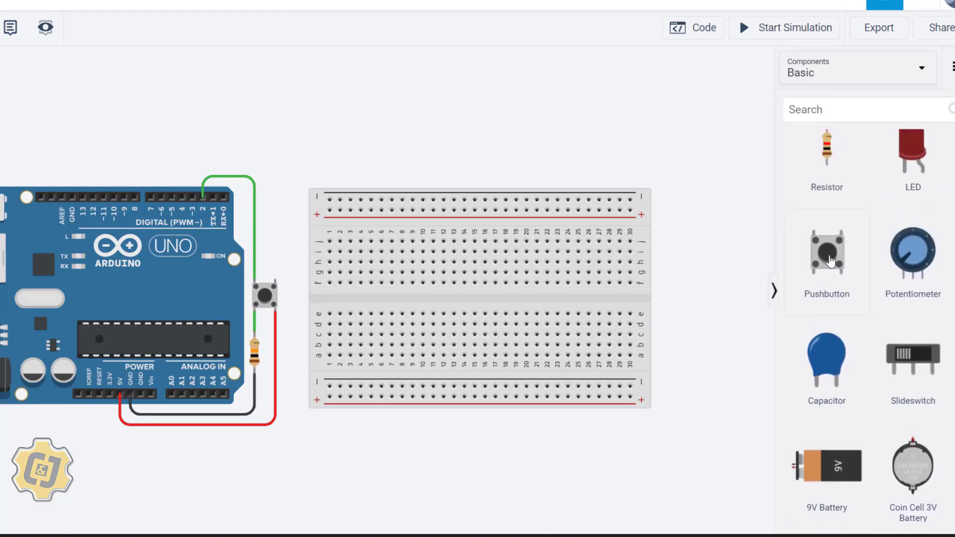
left_click_drag(830, 261, 362, 305)
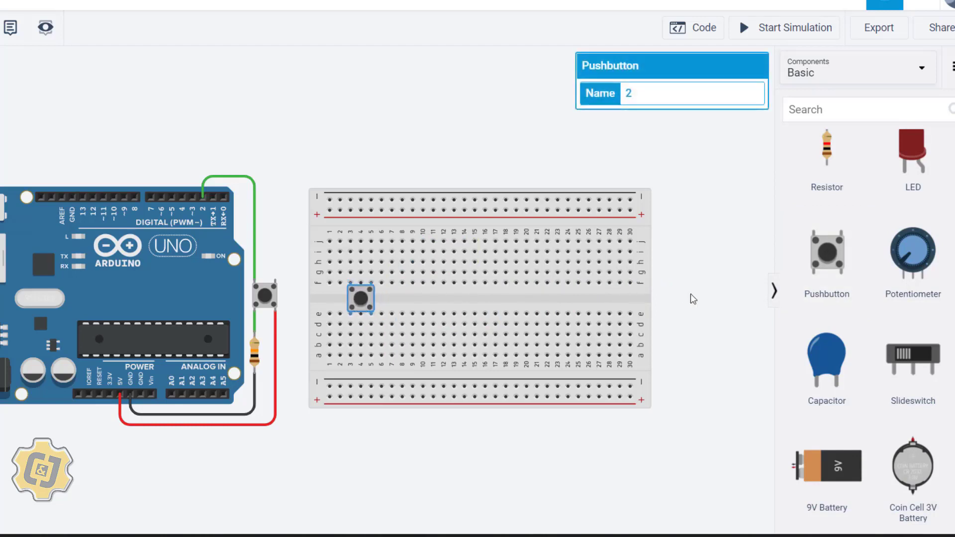
left_click(688, 318)
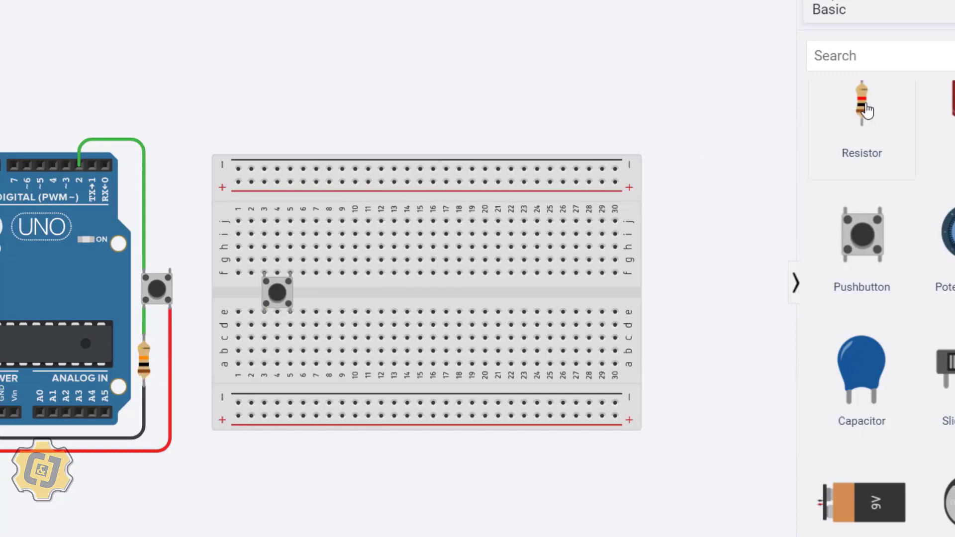
Place a new resistor from hole b3 to the breadboard's lower negative rail, and delete the starter circuit's original resistor.
left_click_drag(782, 171, 407, 326)
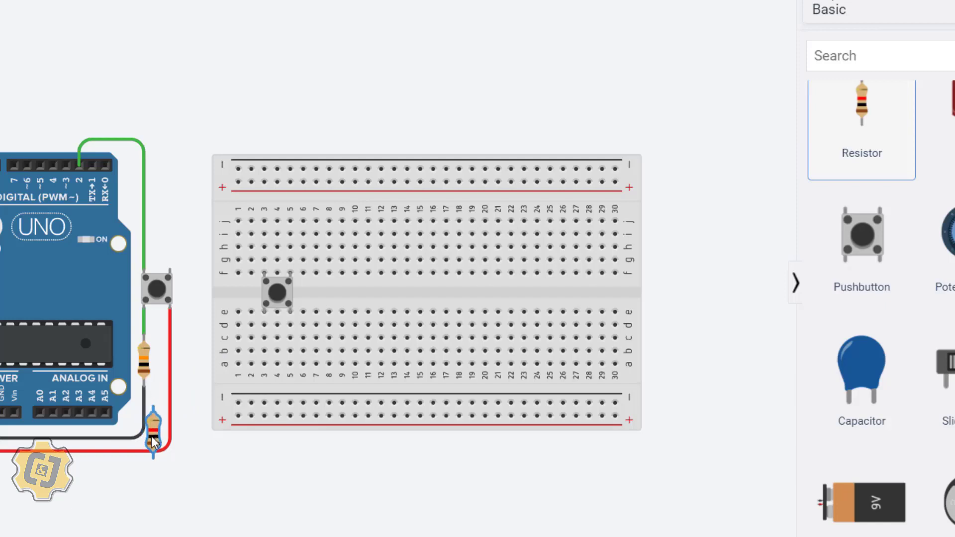
left_click_drag(152, 436, 203, 479)
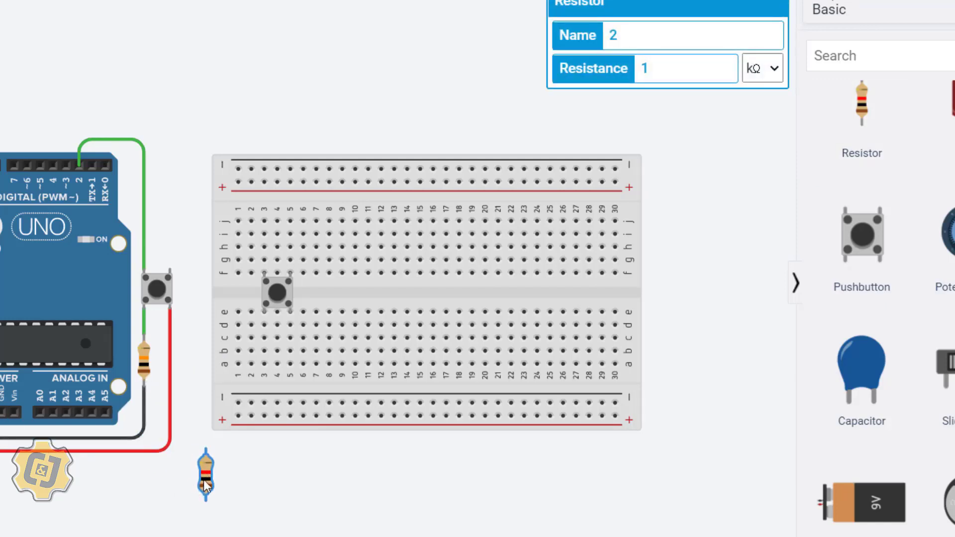
left_click_drag(220, 480, 267, 384)
left_click(464, 473)
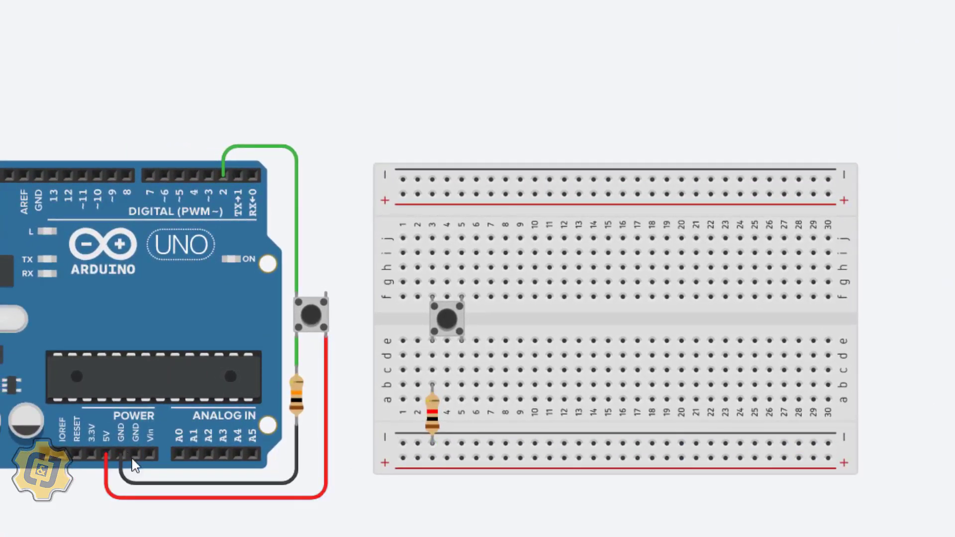
left_click(296, 408)
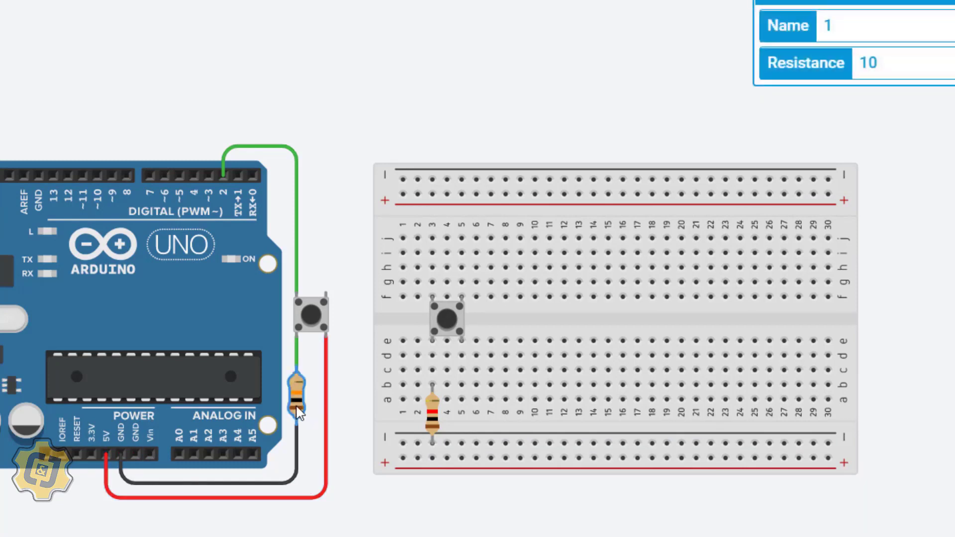
key("Delete")
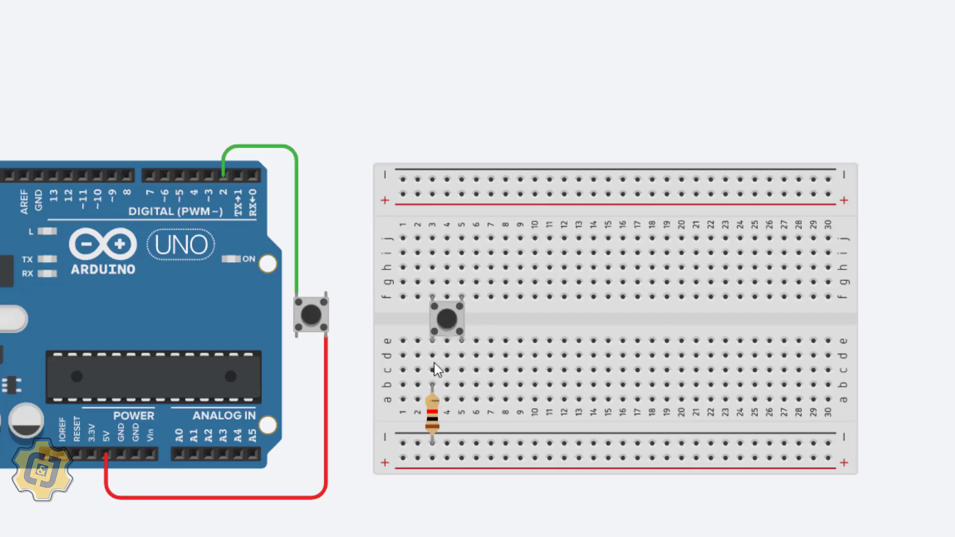
Wire the start of the breadboard's lower negative rail to the Arduino's second power GND pin, and colour the wire black.
left_click(403, 442)
left_click(301, 444)
left_click(301, 478)
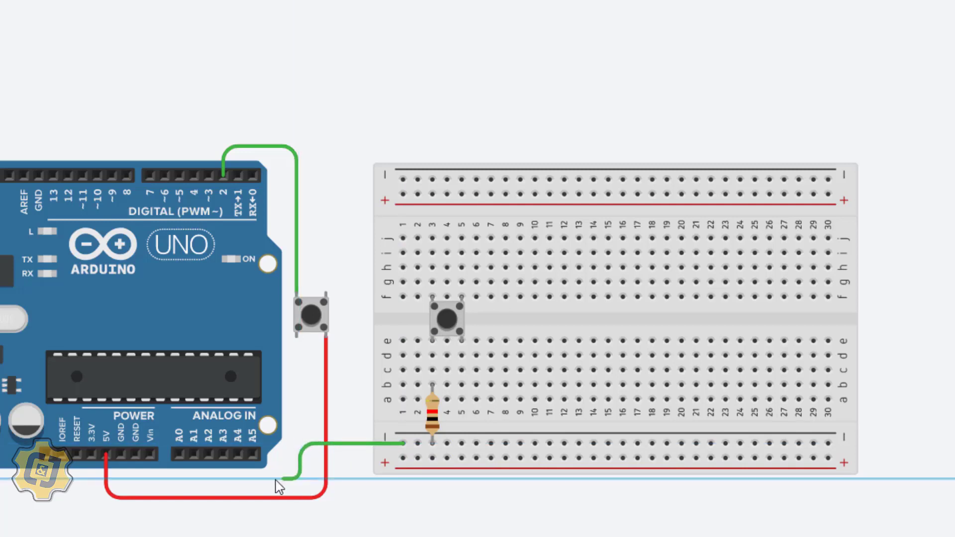
left_click(138, 479)
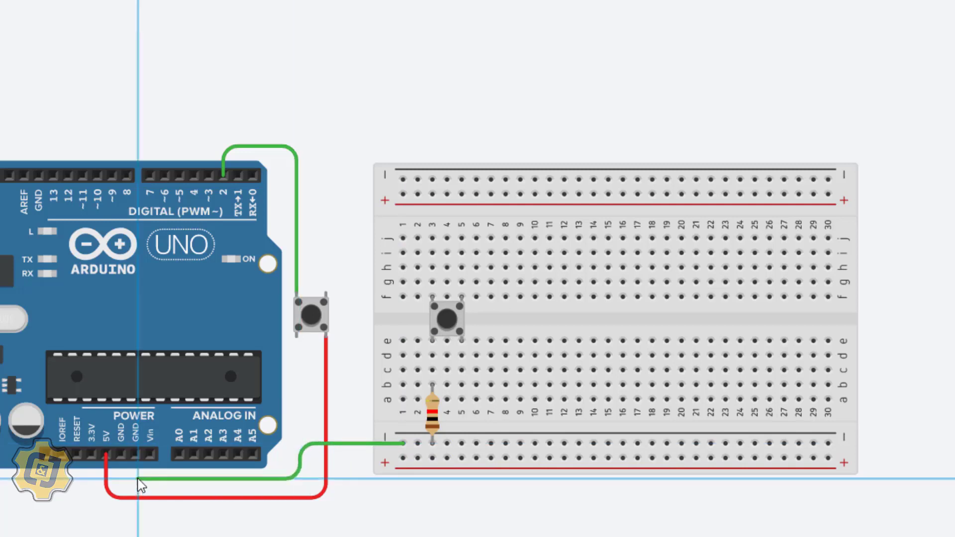
left_click(135, 455)
left_click(820, 25)
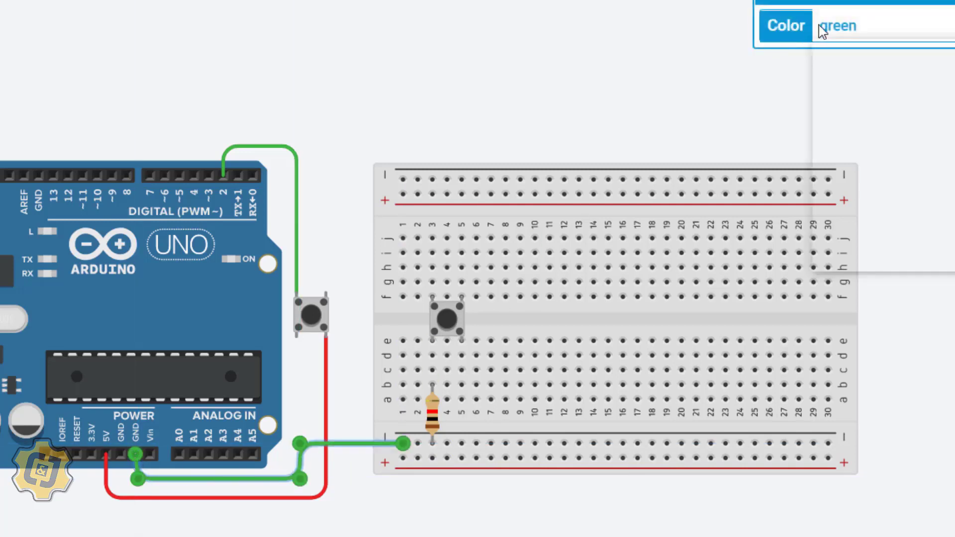
left_click(836, 48)
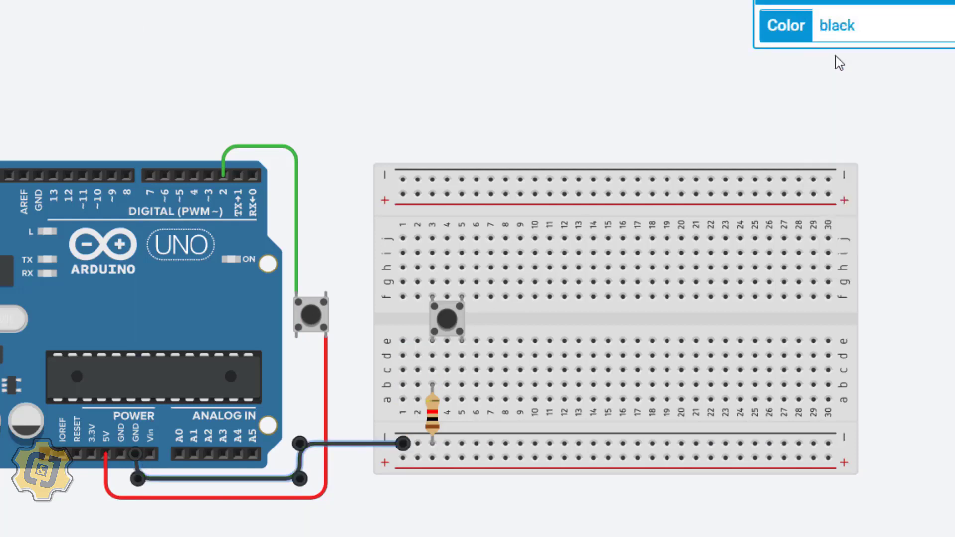
left_click(492, 82)
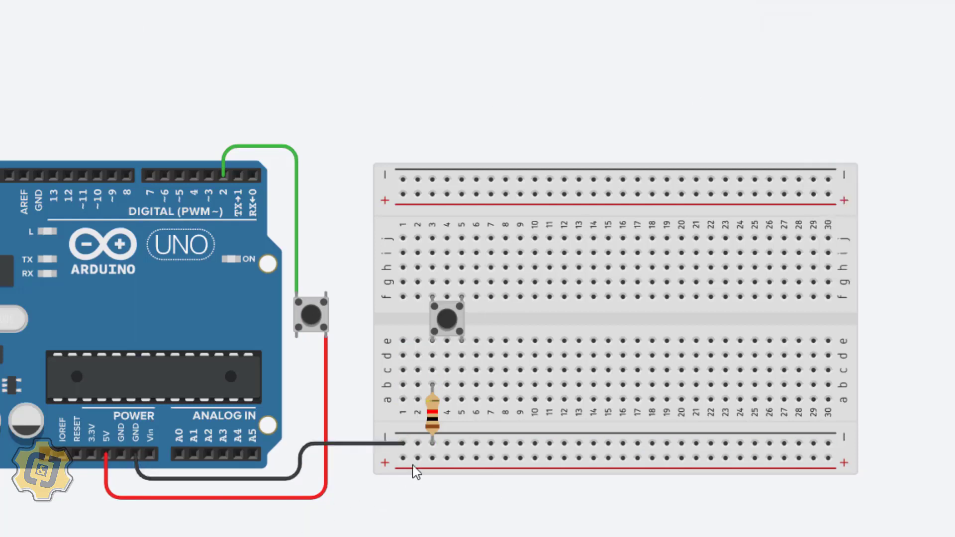